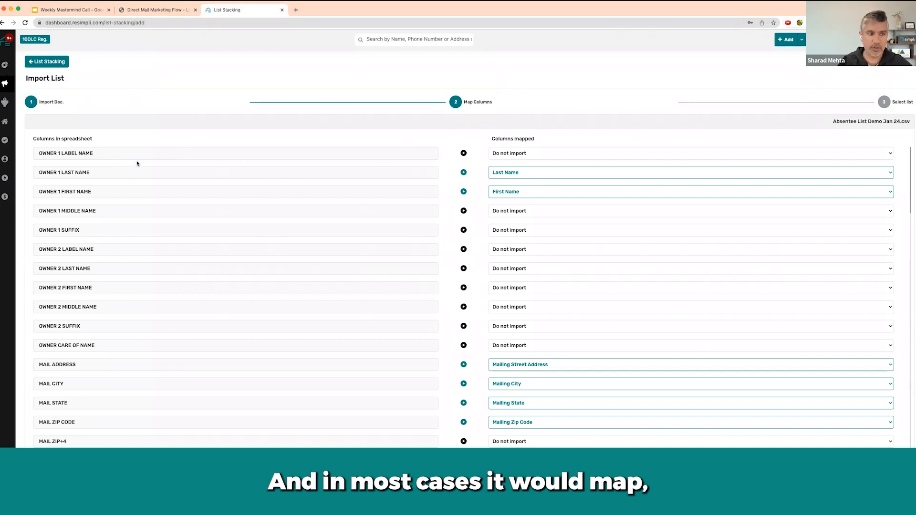
- Keep OWNER 1 LAST NAME mapped to Last Name and set the No Header column to Do not import
click(569, 174)
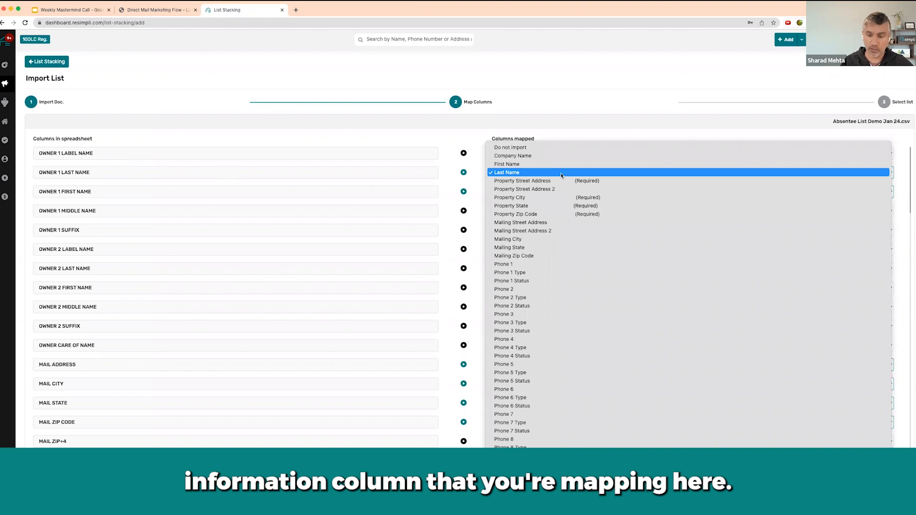
click(530, 173)
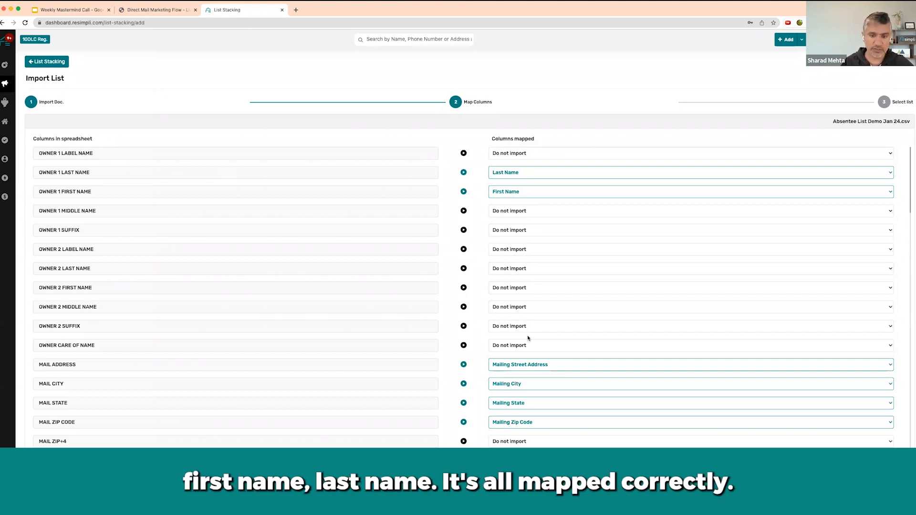
scroll(529, 338, down, 3)
scroll(509, 324, down, 4)
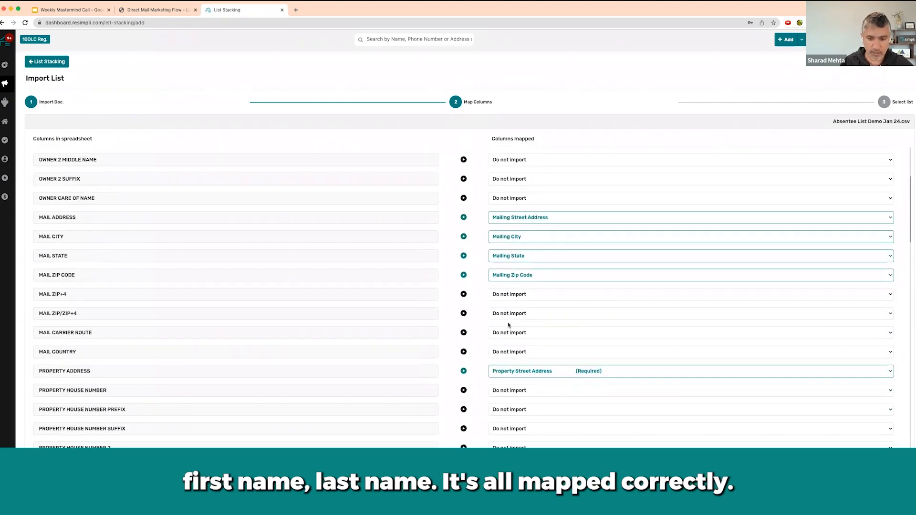
scroll(520, 329, down, 5)
scroll(530, 320, down, 15)
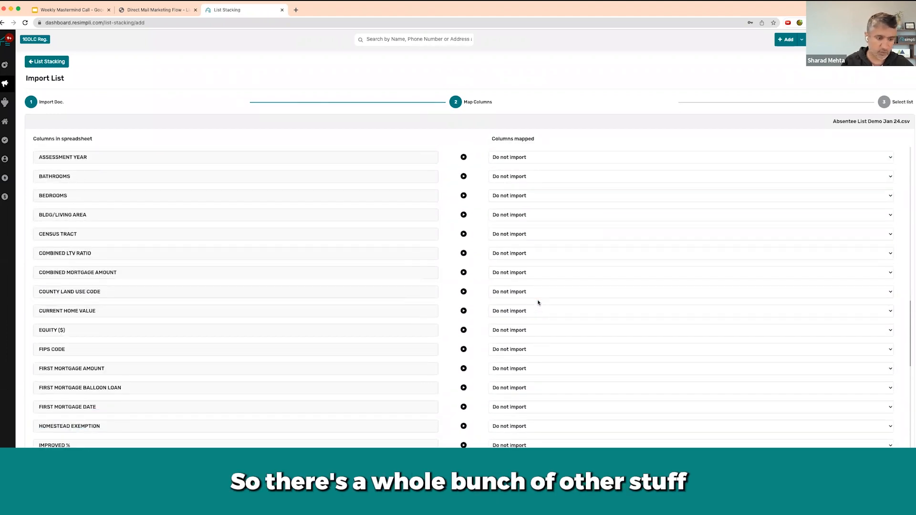
scroll(539, 303, down, 15)
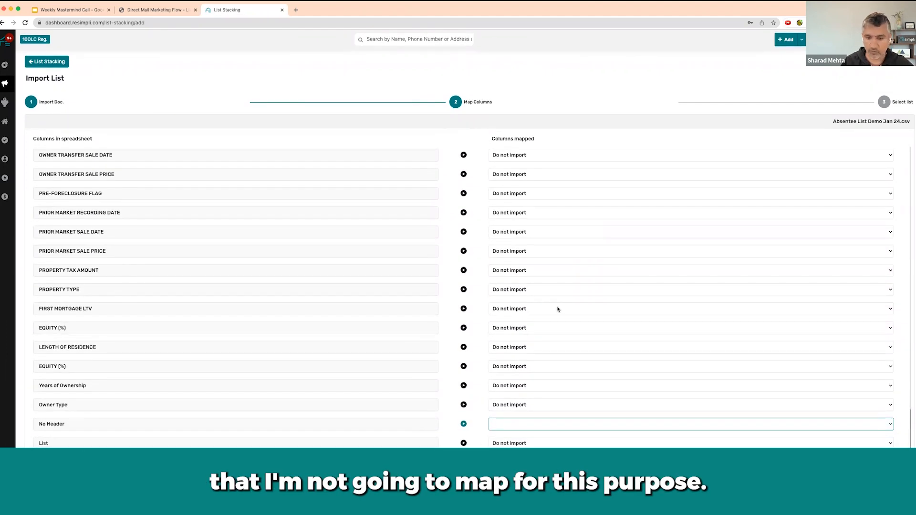
click(531, 424)
click(532, 425)
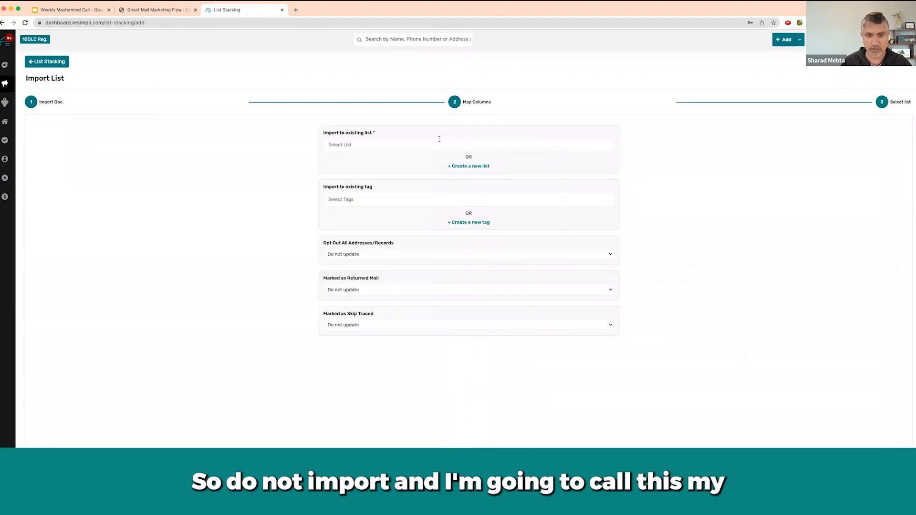
text(Absen)
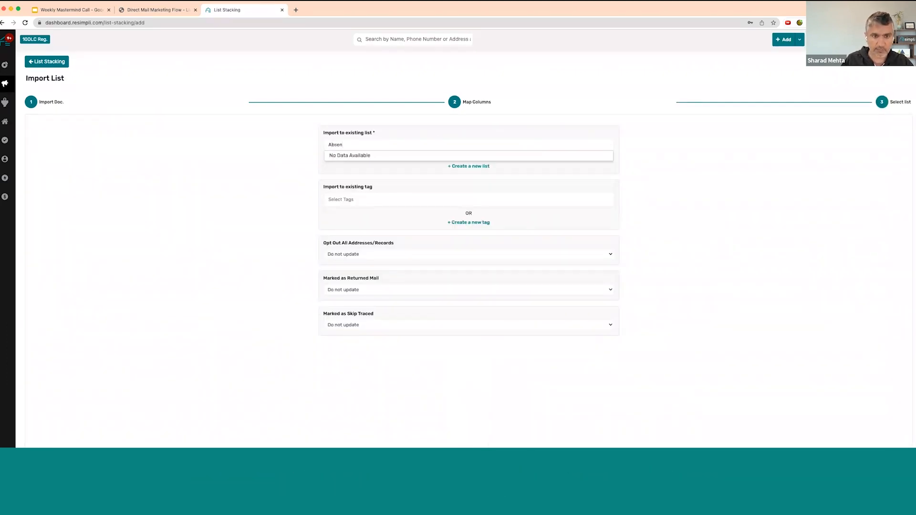
key(BackSpace)
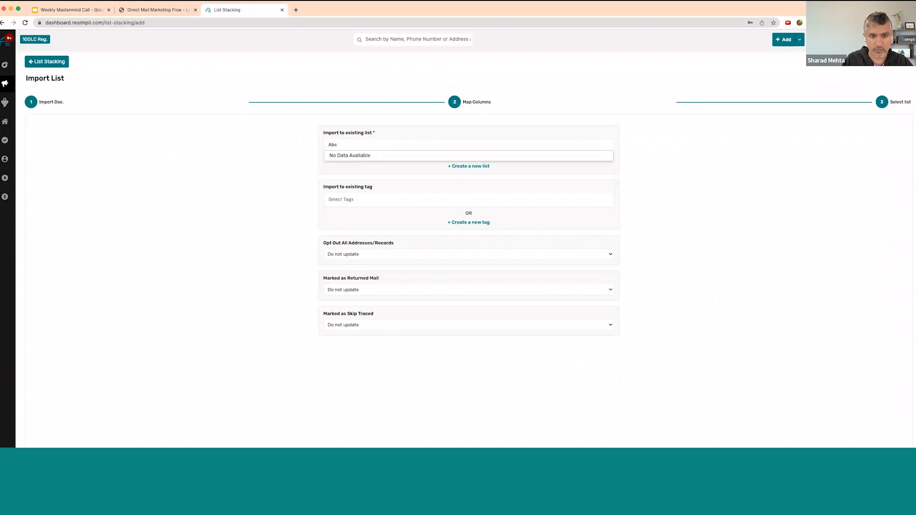
key(BackSpace)
key(BackSpace)
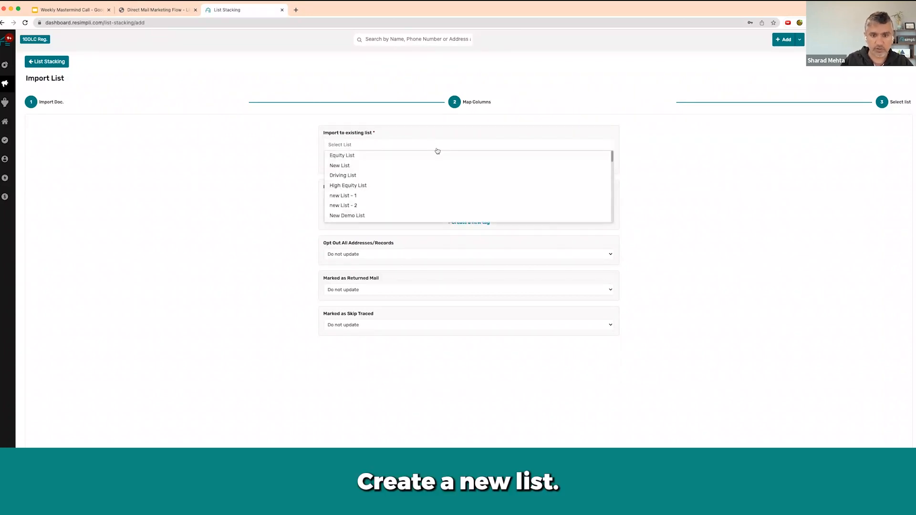
- Create a new list named Absentee List for the import and submit the upload
click(469, 166)
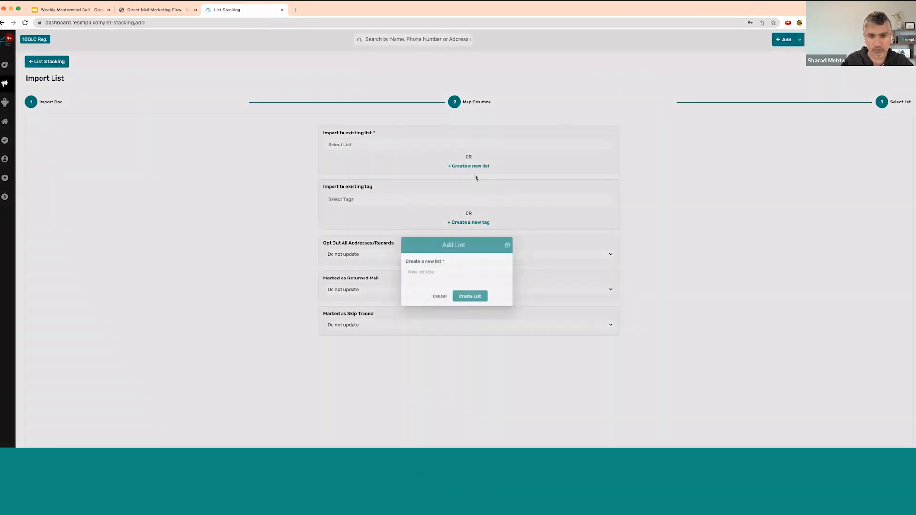
text(Absentee List)
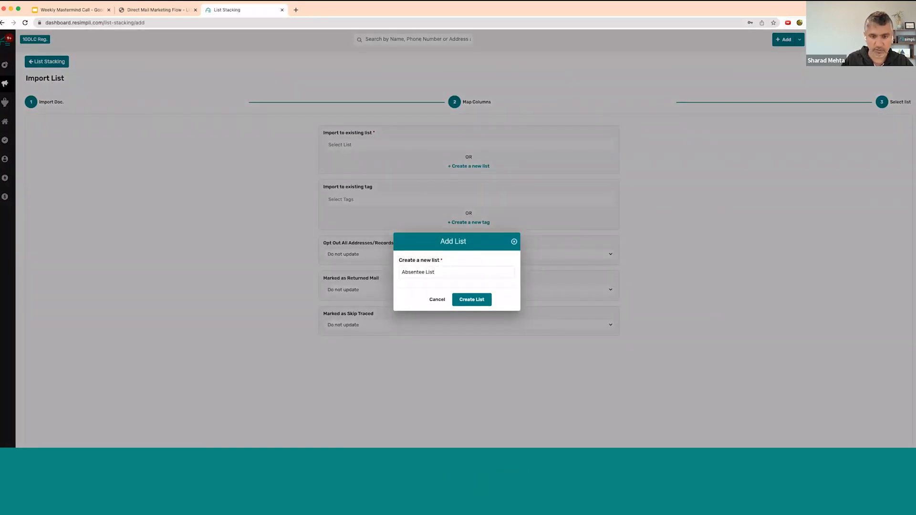
key(Return)
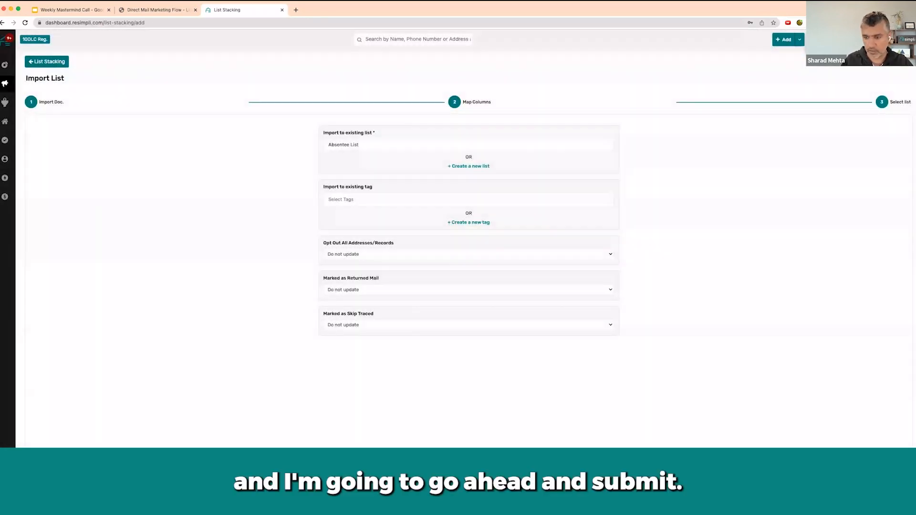
click(878, 461)
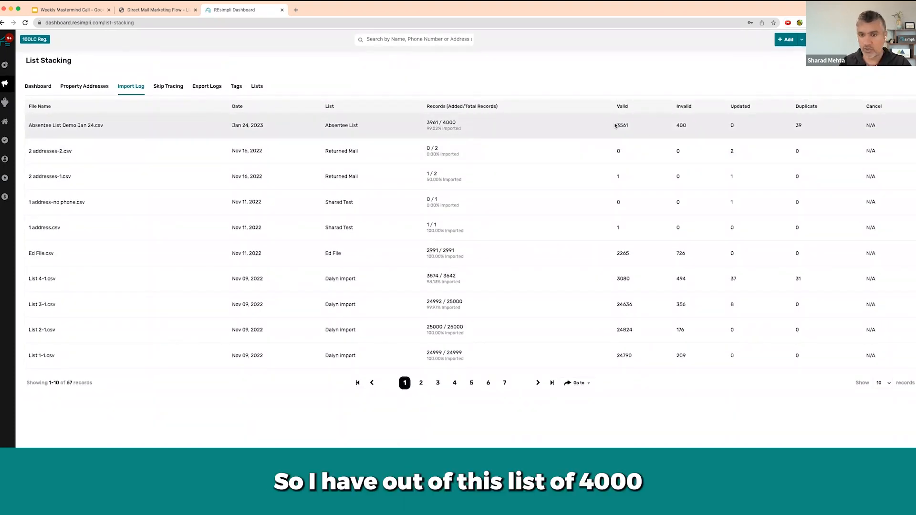
- Check the total records of Absentee List Demo Jan 24.csv in the import log, and open the property addresses
drag(444, 123, 461, 125)
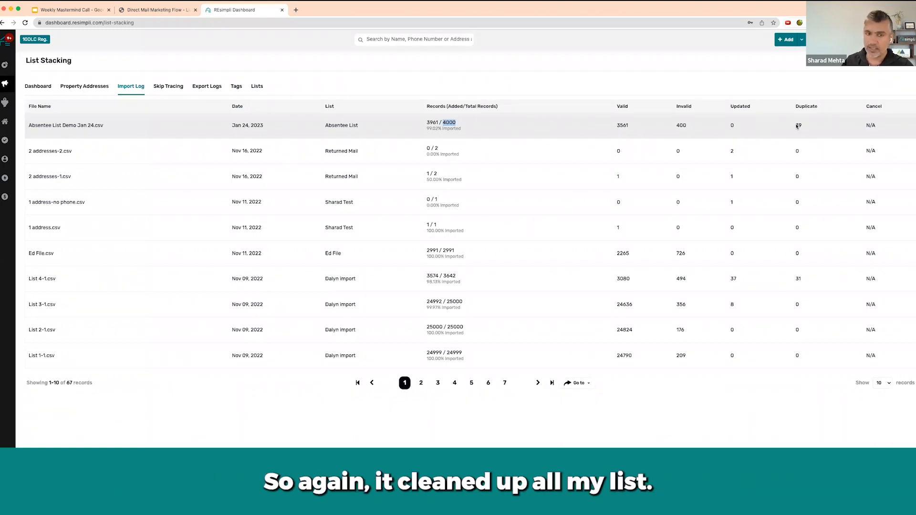
click(93, 88)
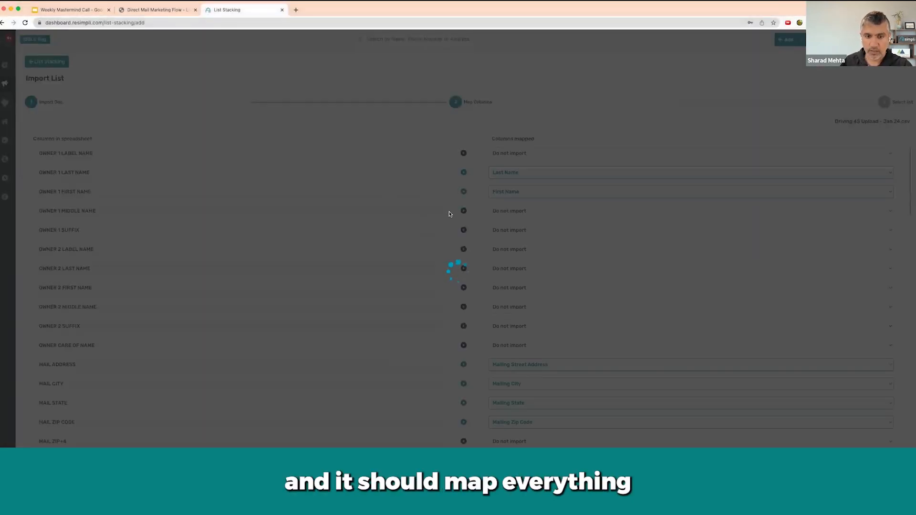
- Review the column mapping of Driving 4$ Upload - Jan 24.csv and set its No Header column to Do not import
scroll(520, 302, down, 2)
scroll(520, 302, down, 20)
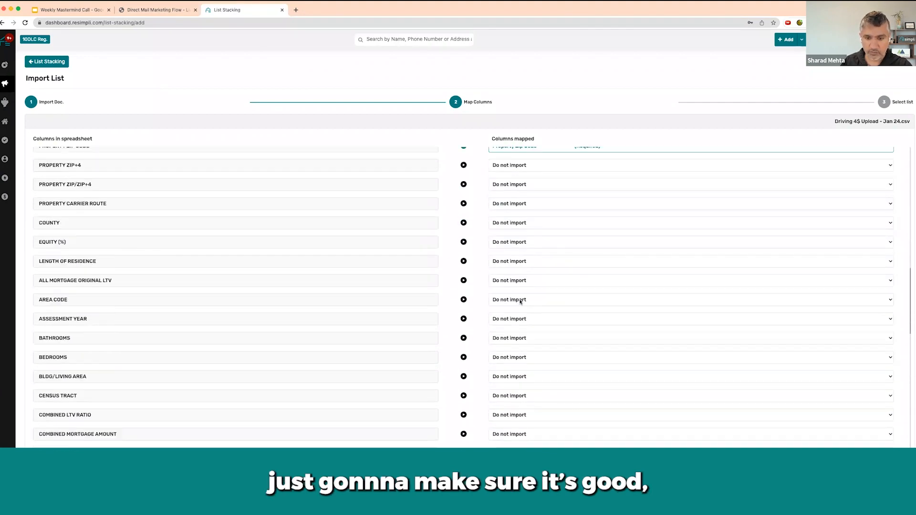
scroll(534, 366, down, 2)
click(529, 428)
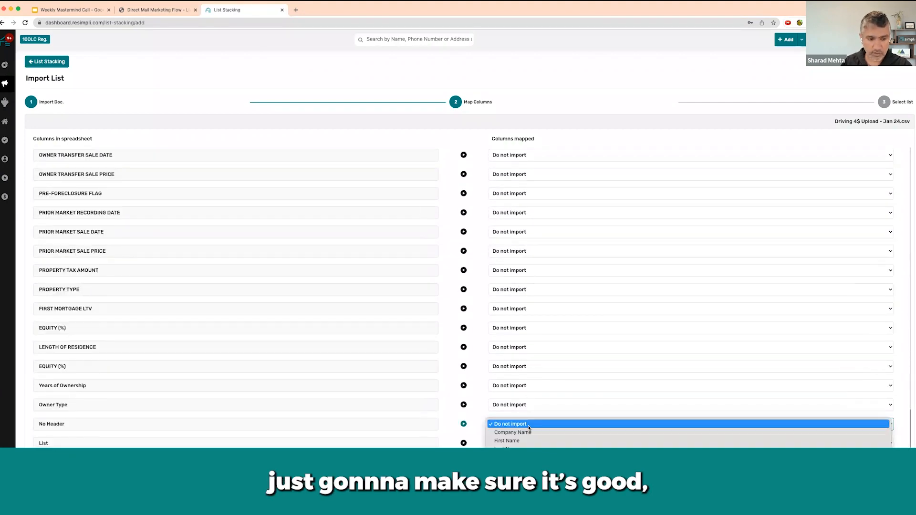
click(529, 426)
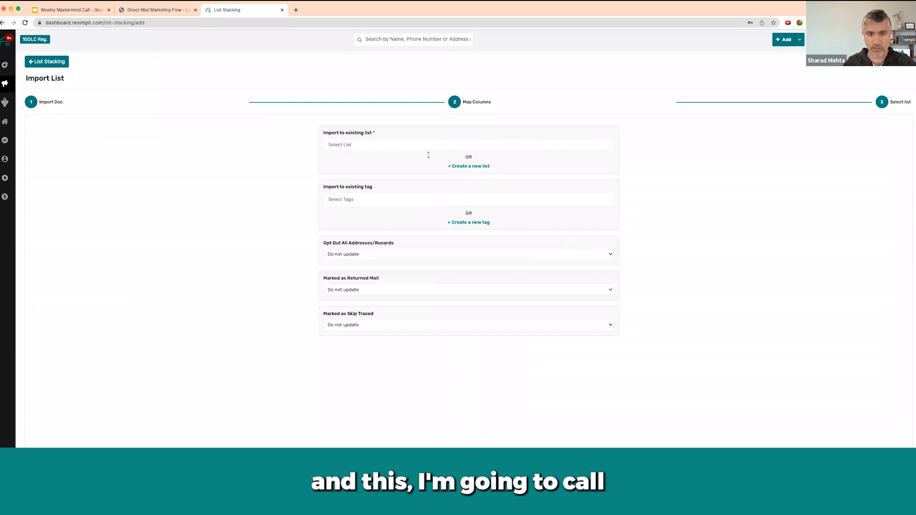
- Import the driving file into the existing list My Driving List and refresh the import log
text(dr)
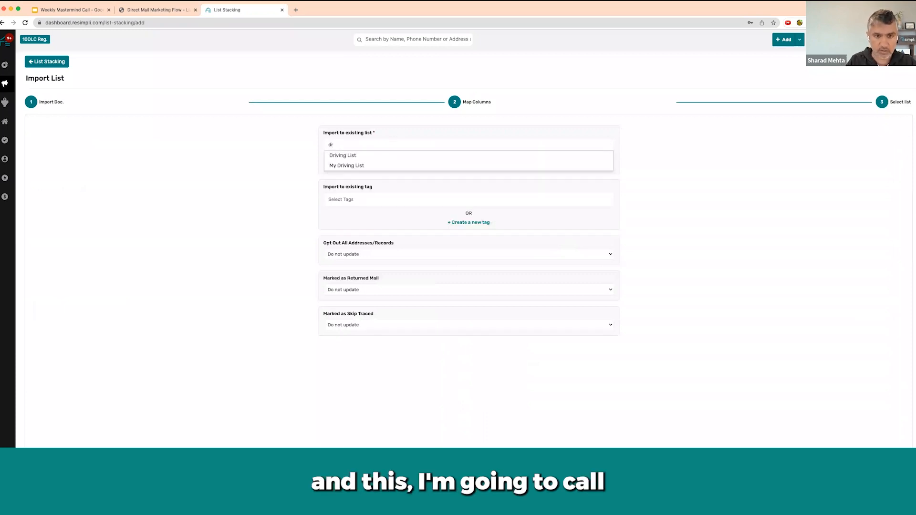
click(364, 165)
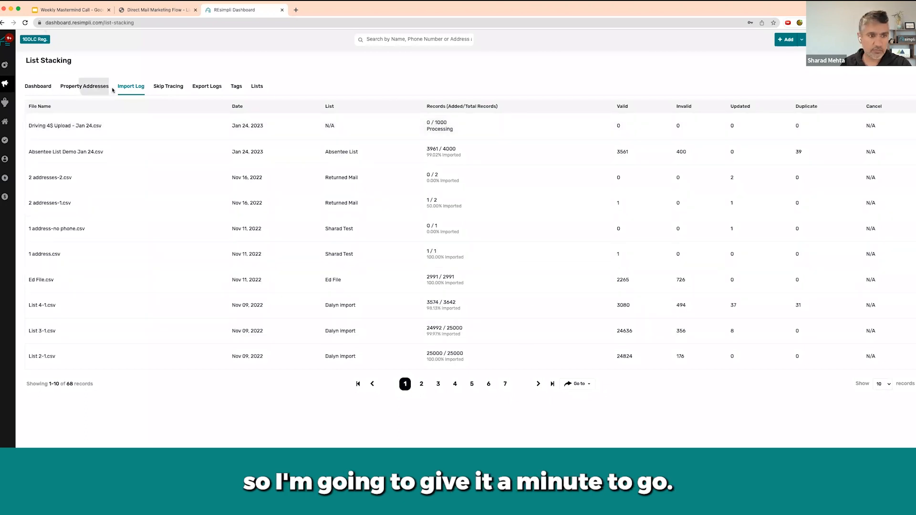
click(84, 87)
click(132, 89)
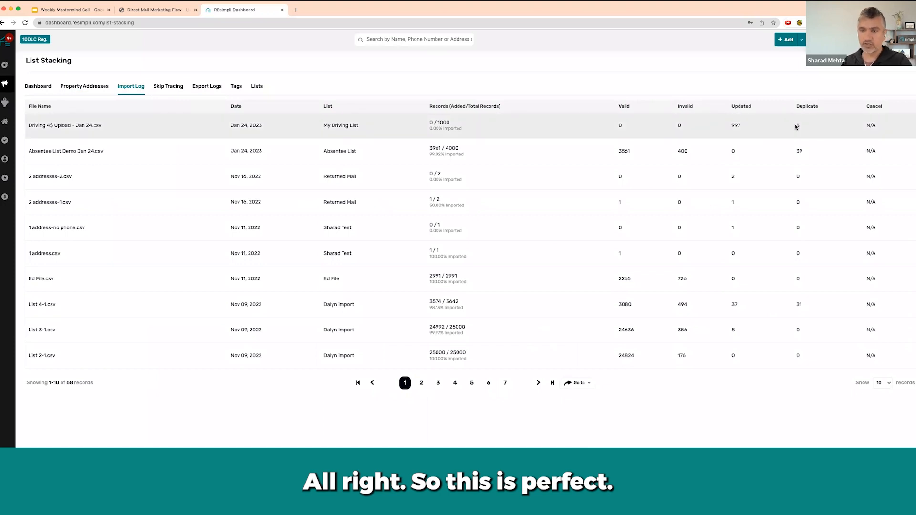
- Compare the Absentee List's total records and My Driving List's updated records in the import log with the list stacking flow diagram
drag(446, 148, 463, 151)
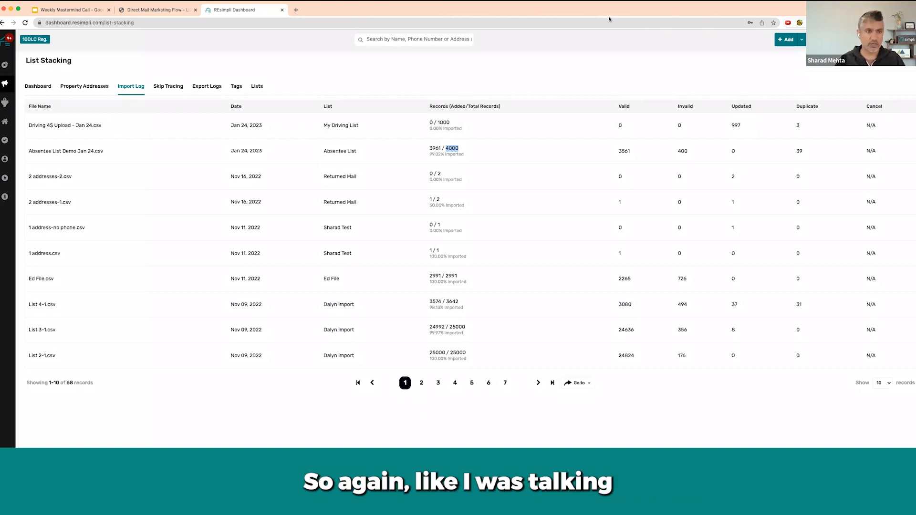
click(157, 10)
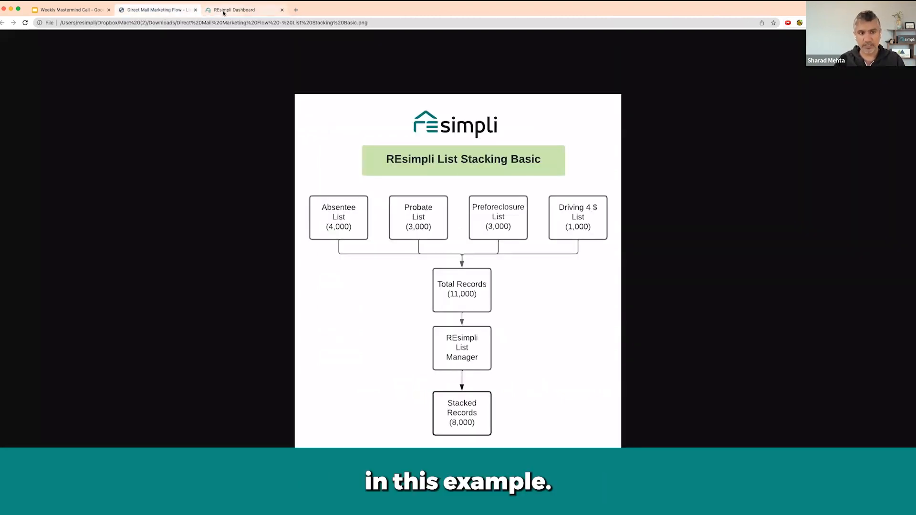
click(204, 11)
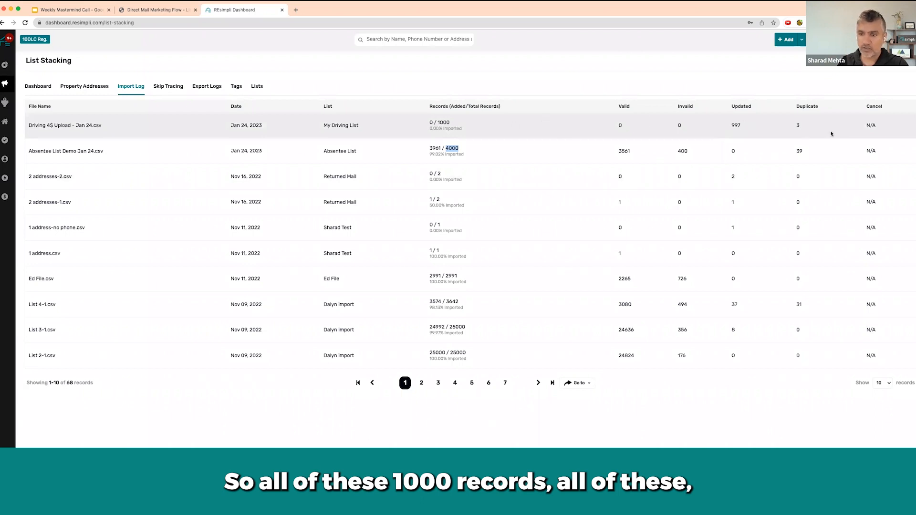
double_click(736, 125)
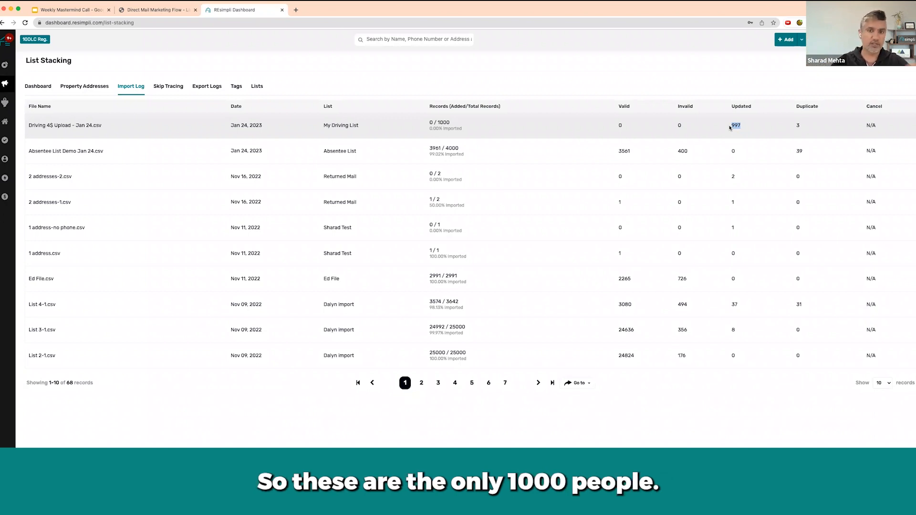
- Add a Lists To Include filter to the property addresses with Absentee List and My Driving List selected
click(99, 84)
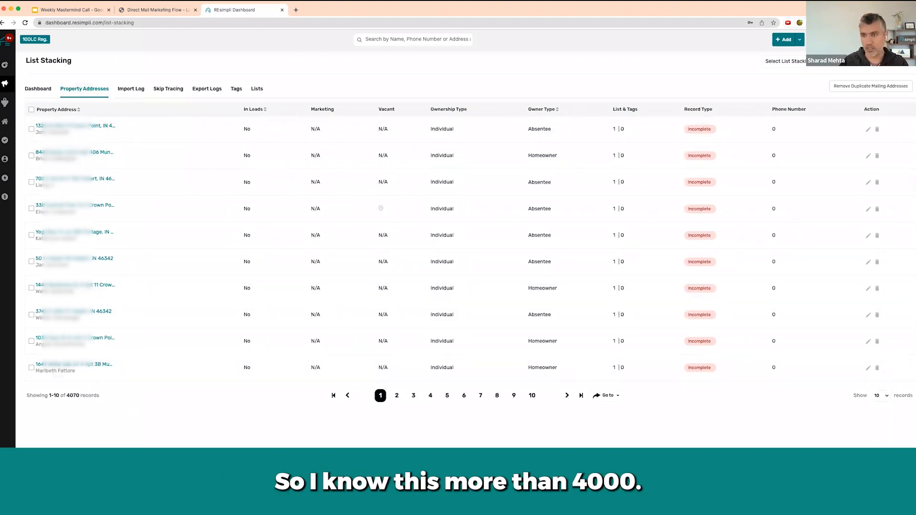
click(871, 61)
click(640, 99)
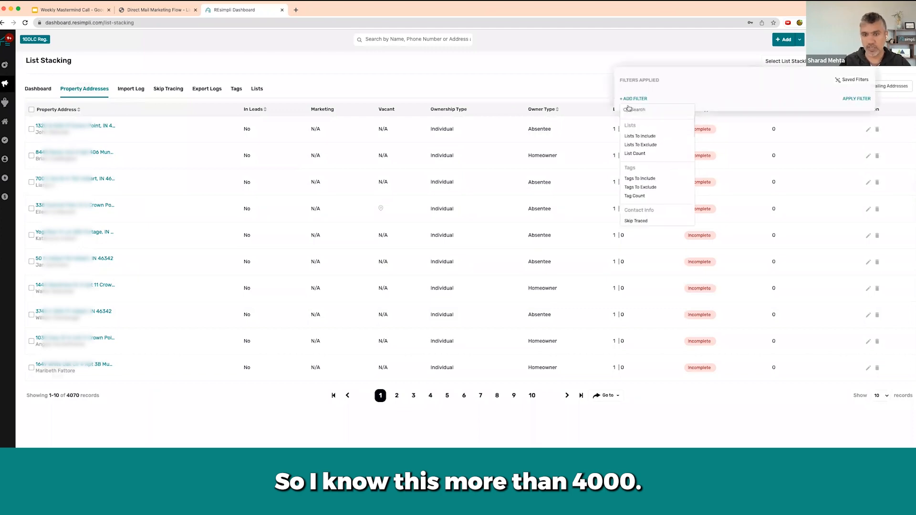
click(651, 138)
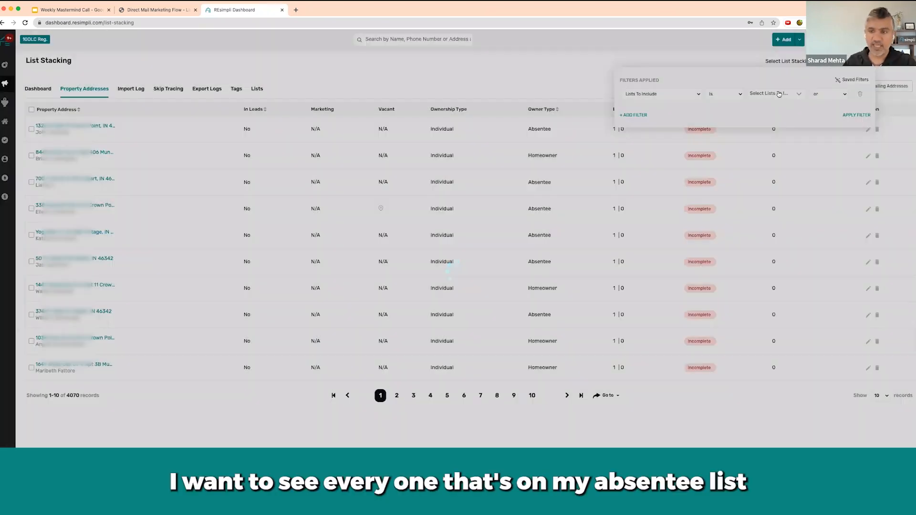
click(773, 94)
click(773, 148)
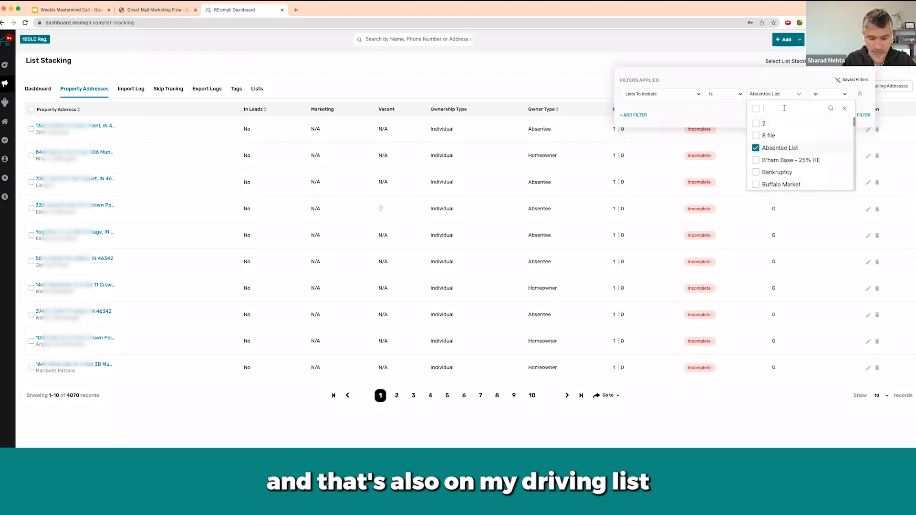
text(my)
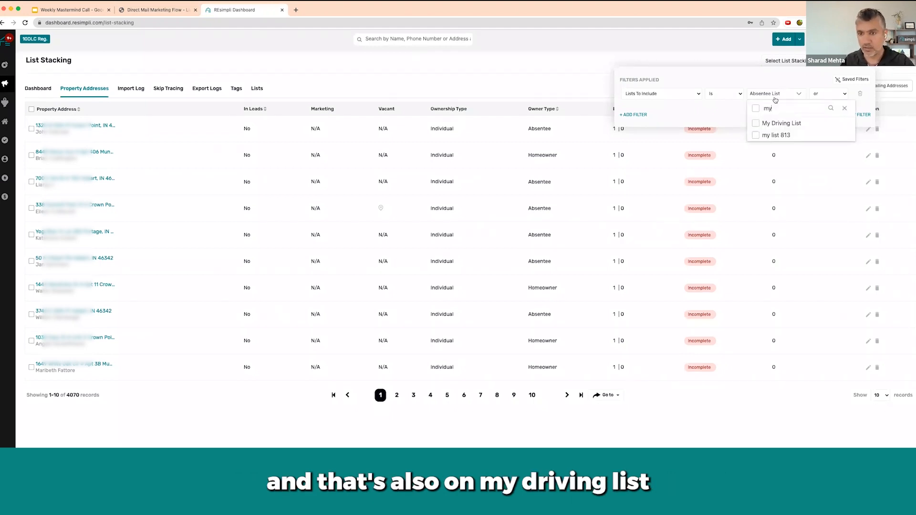
click(756, 124)
- Set the filter's list condition to "and", apply it to the property addresses and close the filter settings
click(840, 93)
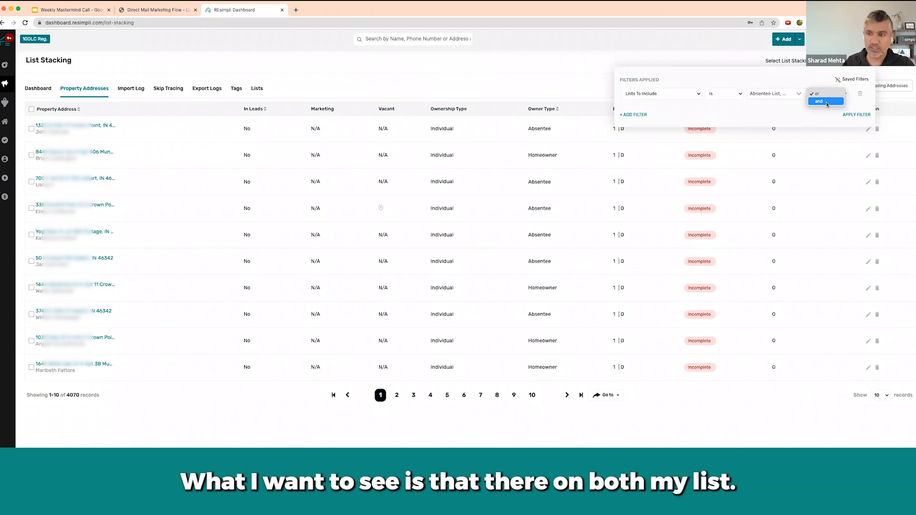
click(827, 102)
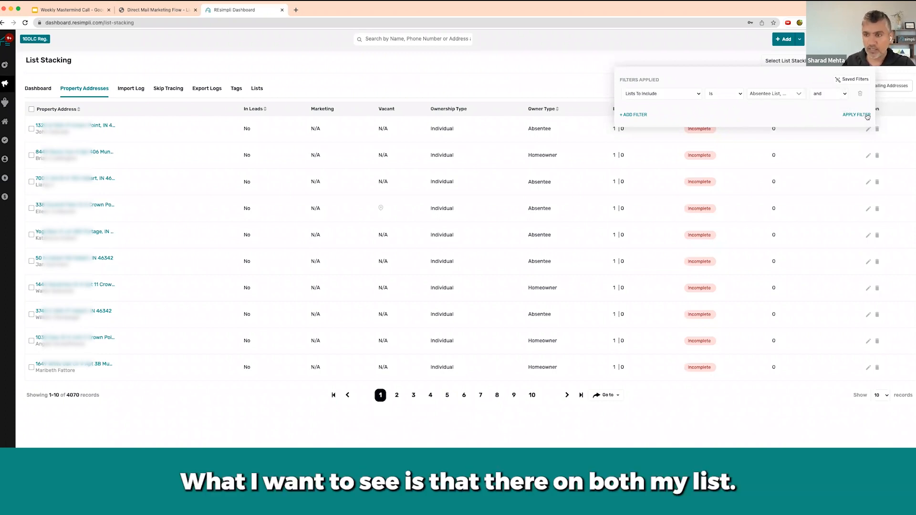
click(865, 115)
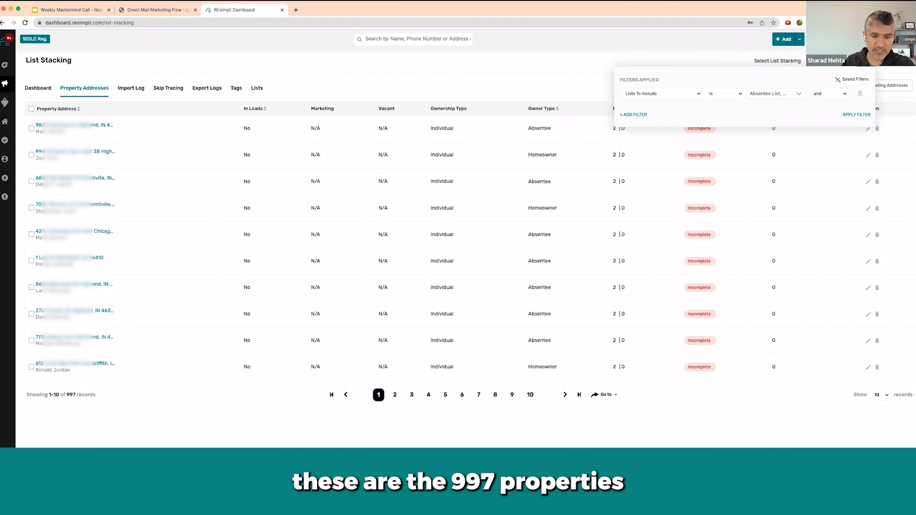
click(439, 80)
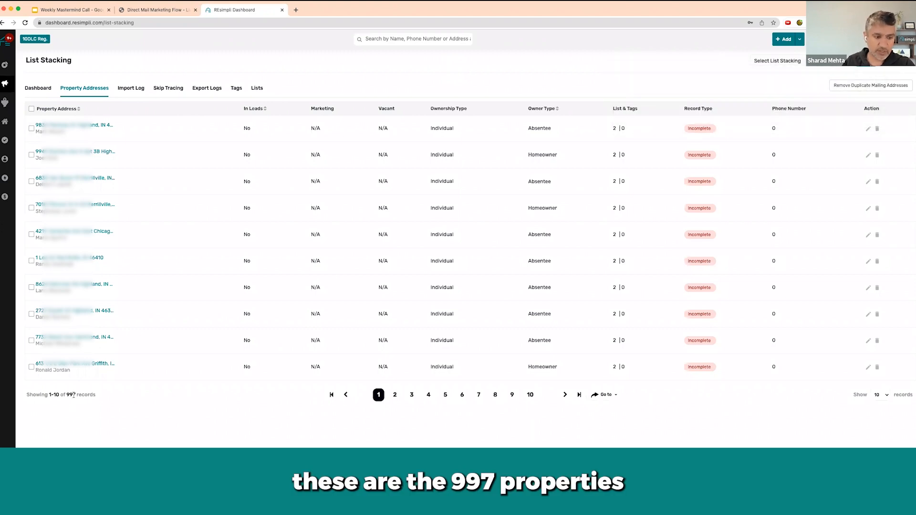
- Check the updated records of Driving 4$ Upload - Jan 24.csv in the import log against the filtered addresses
click(130, 87)
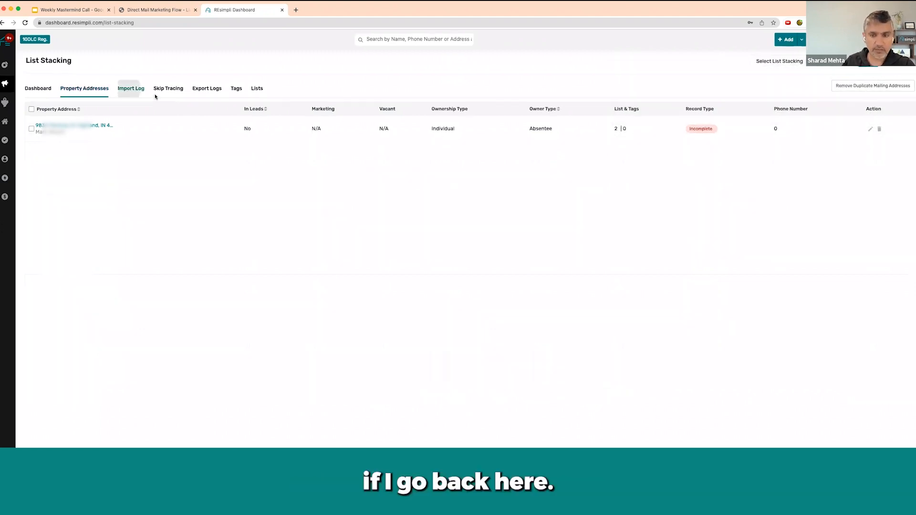
drag(742, 126, 733, 128)
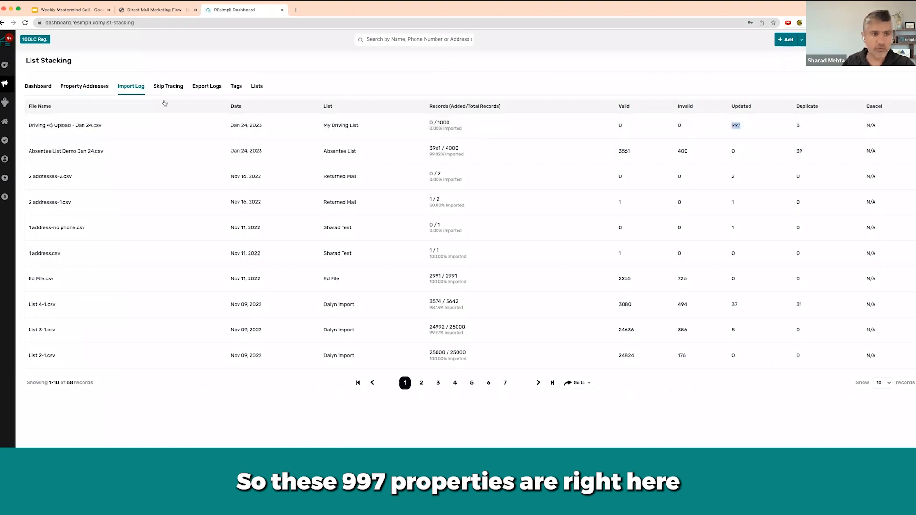
- Add a Vacant equals Yes filter to the property addresses alongside the Lists To Include filter, apply it and close the filter settings
click(90, 86)
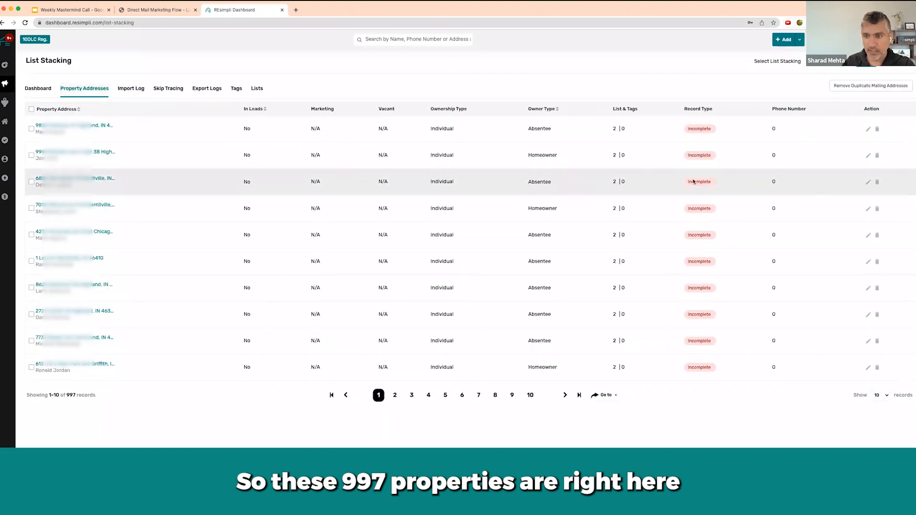
mouse_move(615, 128)
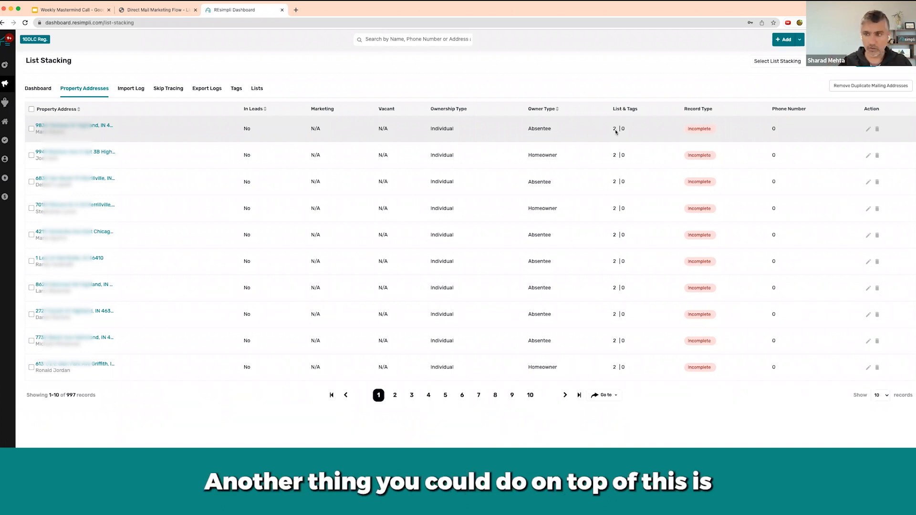
click(867, 61)
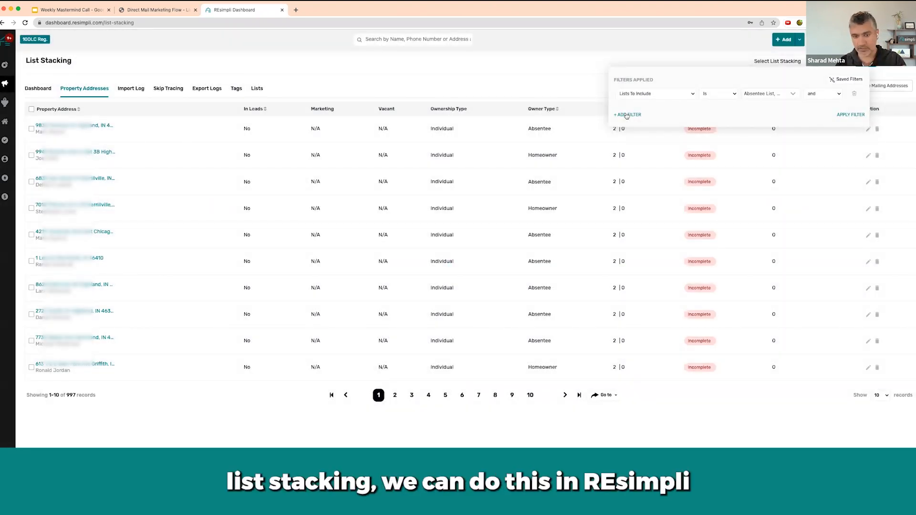
click(627, 116)
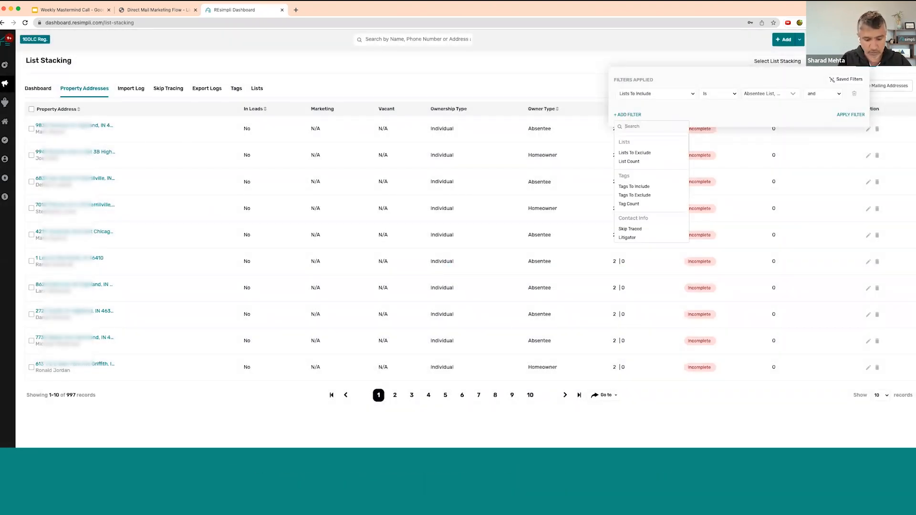
text(vaca)
click(625, 153)
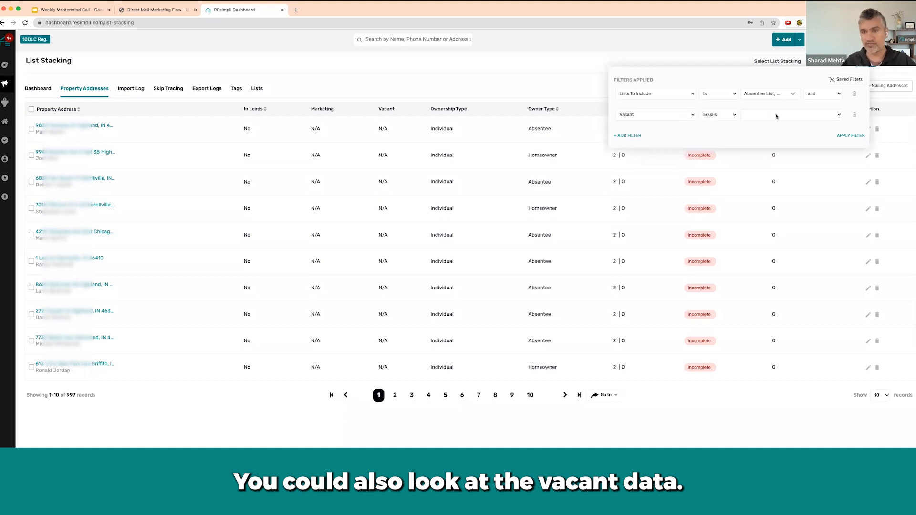
click(775, 115)
key(Return)
click(851, 137)
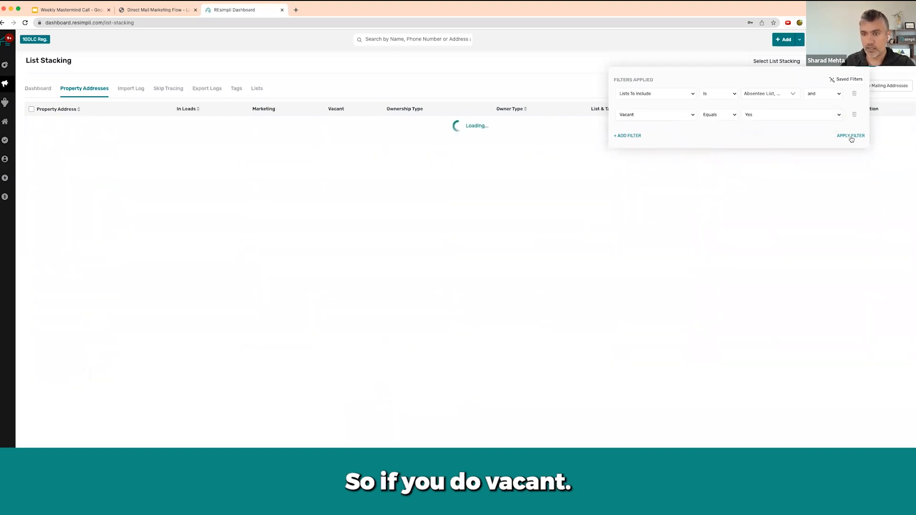
click(517, 84)
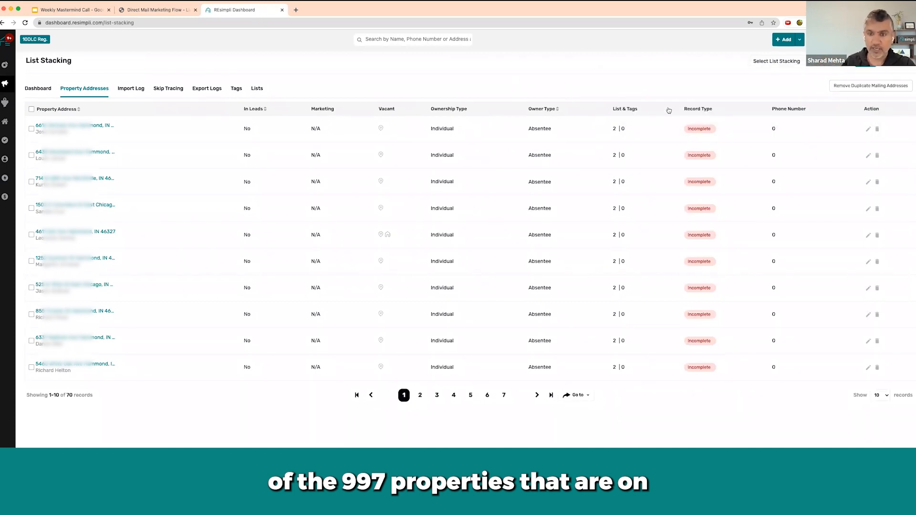
- Examine the vacant indicators and view the property details of the Hammond record marked vacant for both property and mailing address
mouse_move(615, 129)
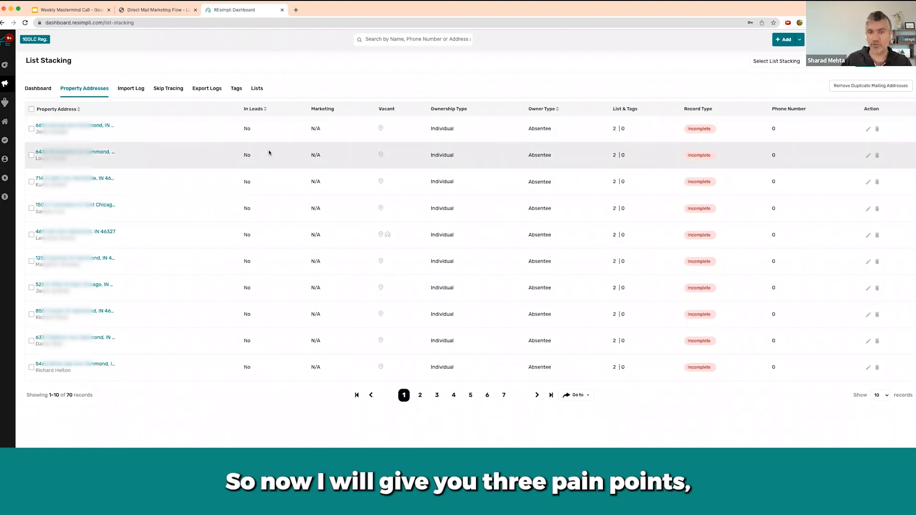
mouse_move(616, 132)
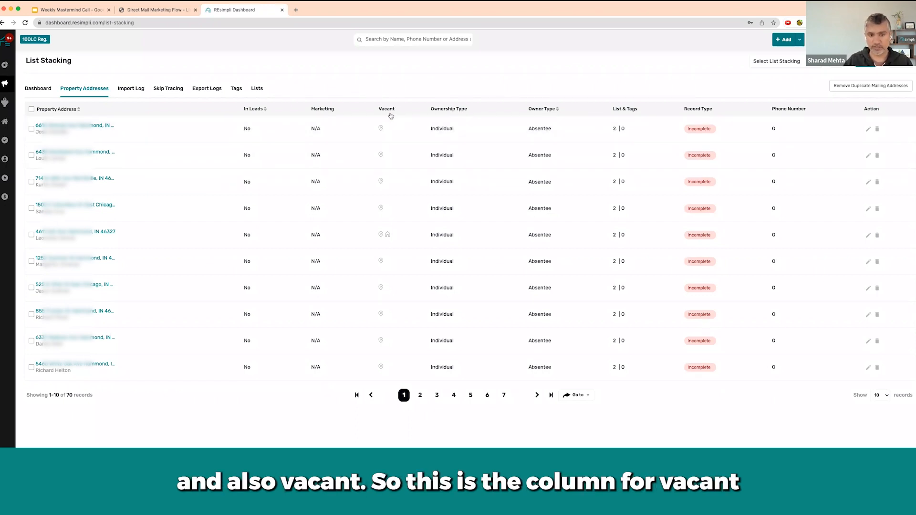
mouse_move(381, 128)
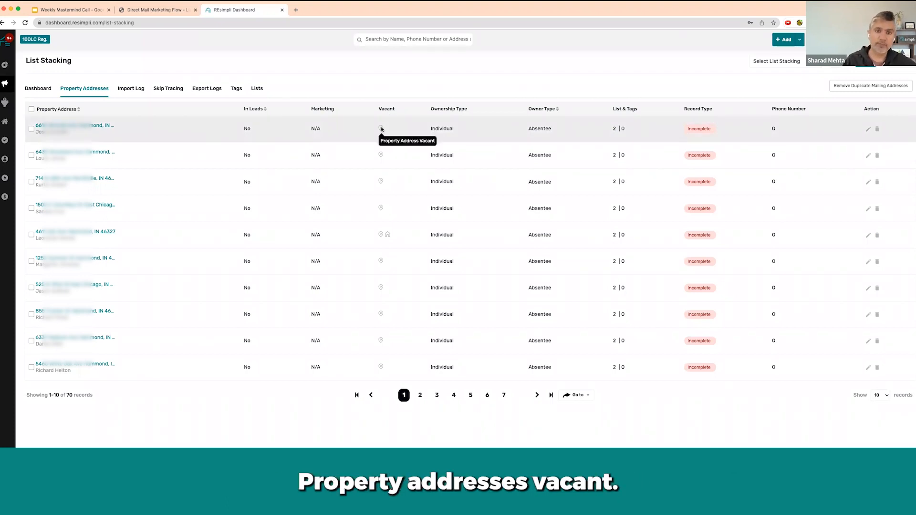
mouse_move(388, 234)
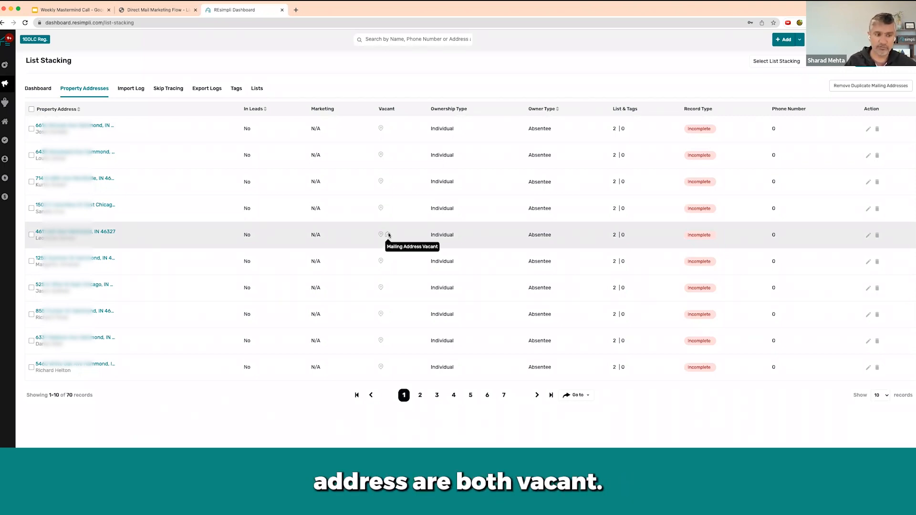
click(90, 233)
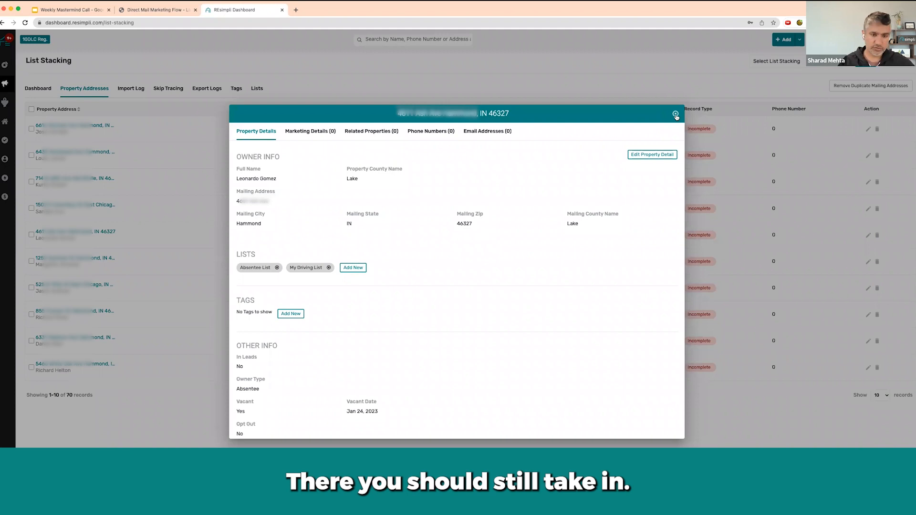
click(676, 114)
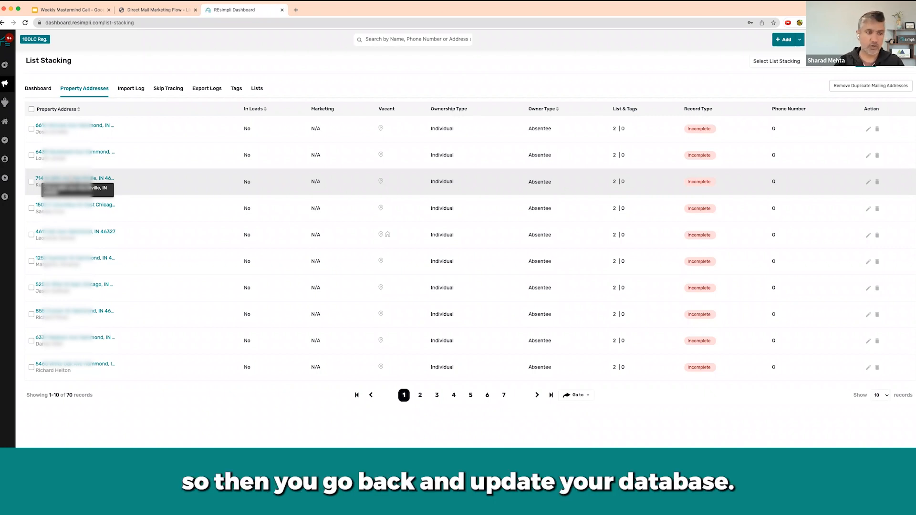
- Edit the third property in the filtered addresses and set its Return Mail value to Yes
click(869, 183)
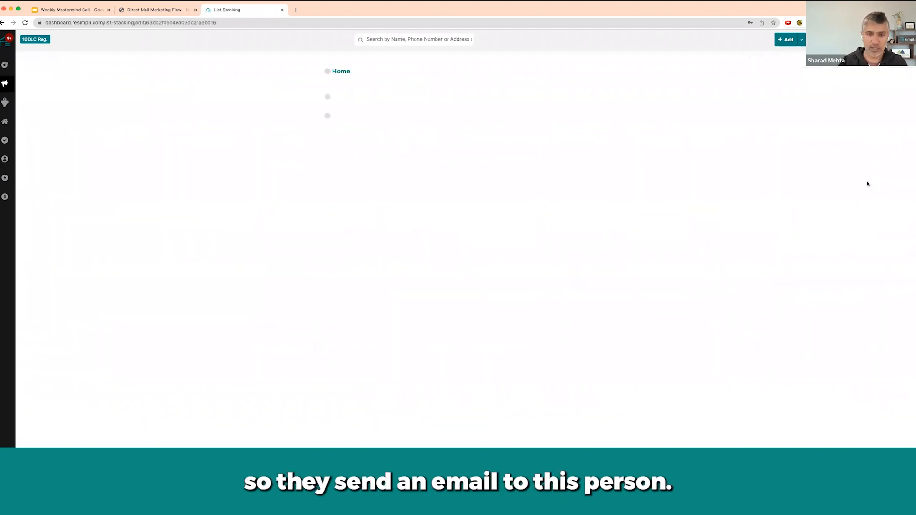
click(576, 359)
click(576, 349)
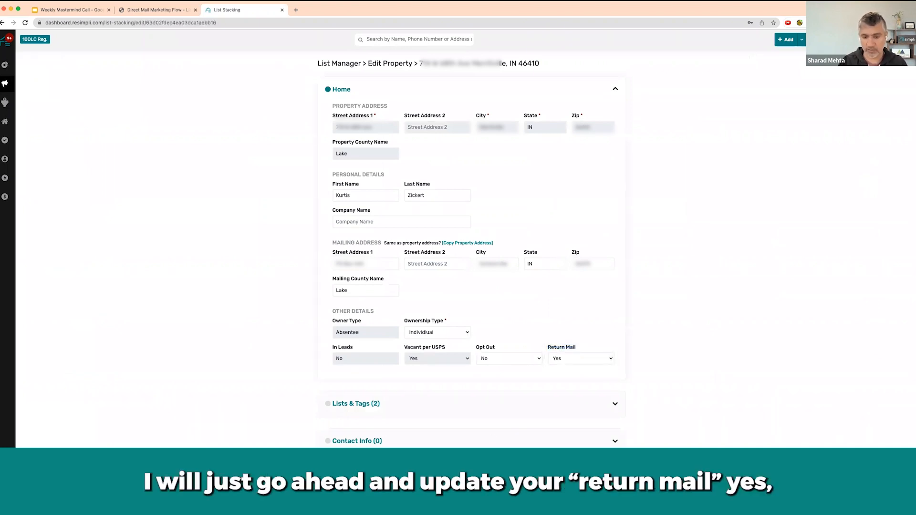